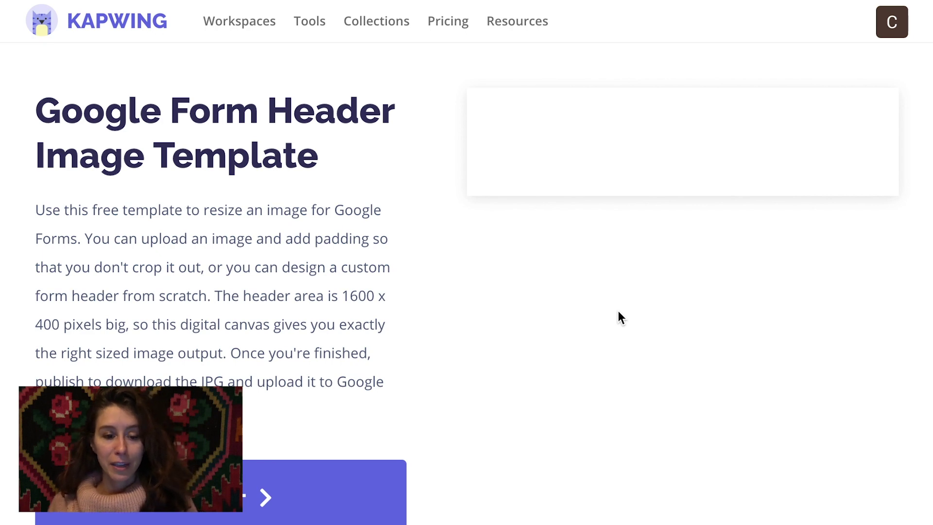
# - Open the 1600 x 400 Google Form header template in the editor, keeping the white #ffffff background
pyautogui.click(297, 504)
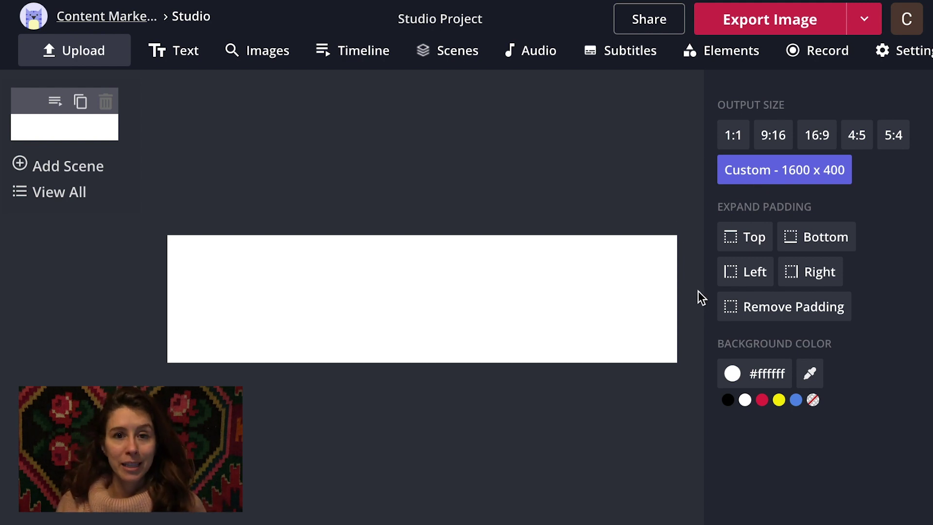
pyautogui.click(769, 379)
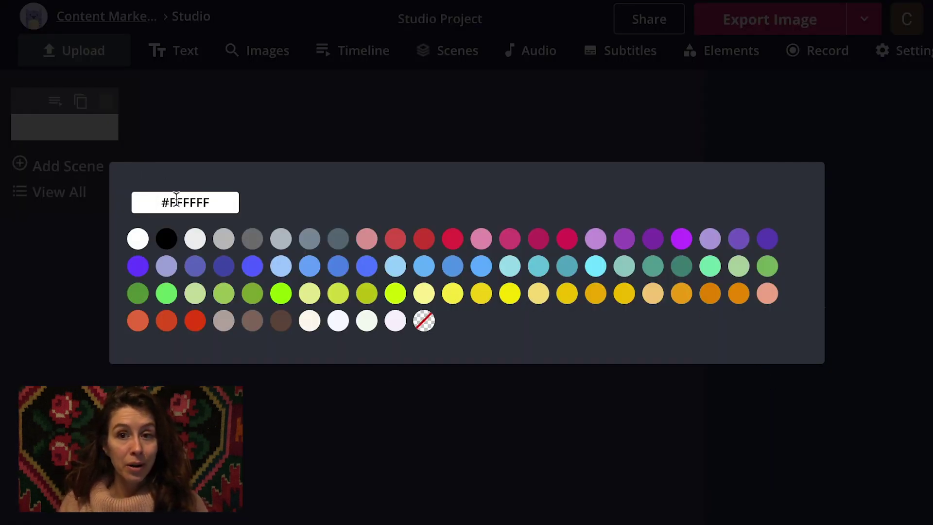
pyautogui.click(375, 131)
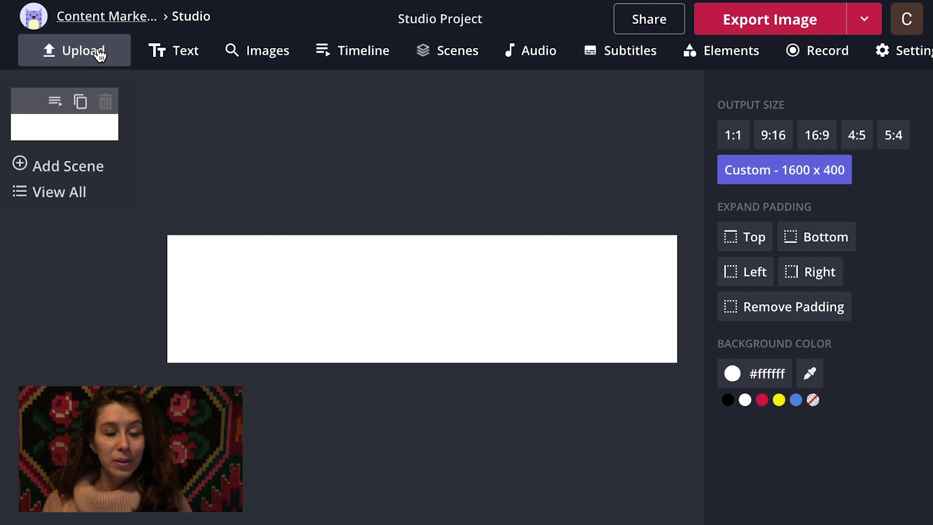
# - Search Kapwing's image library for 'woman sun city' photos
pyautogui.click(275, 50)
pyautogui.click(339, 145)
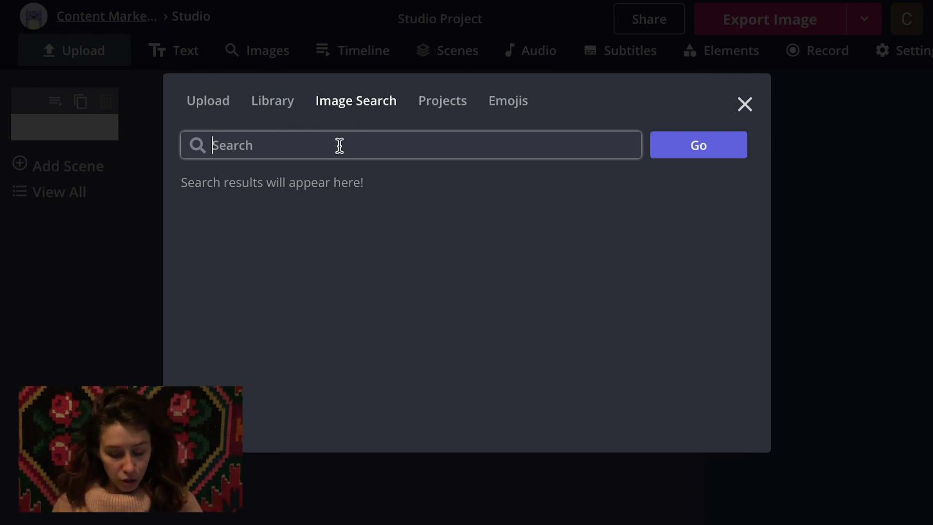
pyautogui.press('Escape')
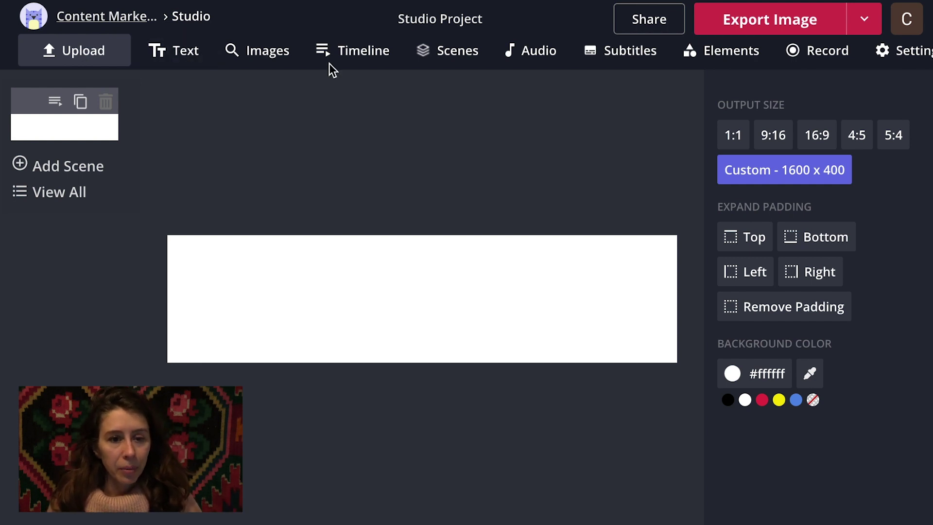
pyautogui.click(267, 58)
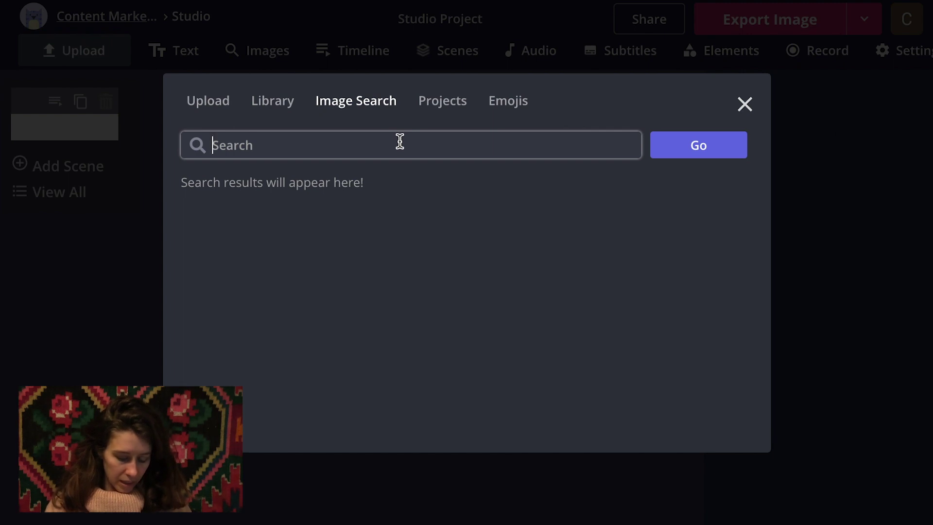
pyautogui.write('woman ')
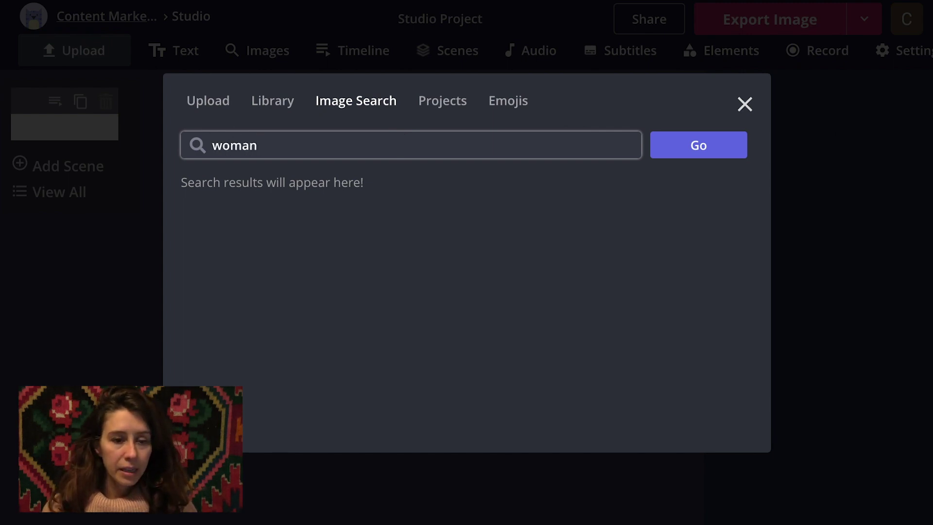
pyautogui.write('sun city')
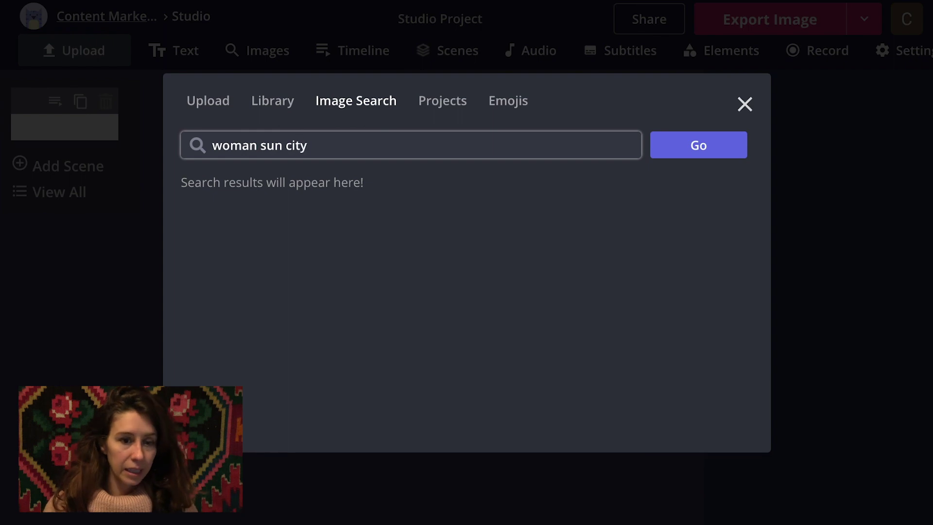
pyautogui.press('Return')
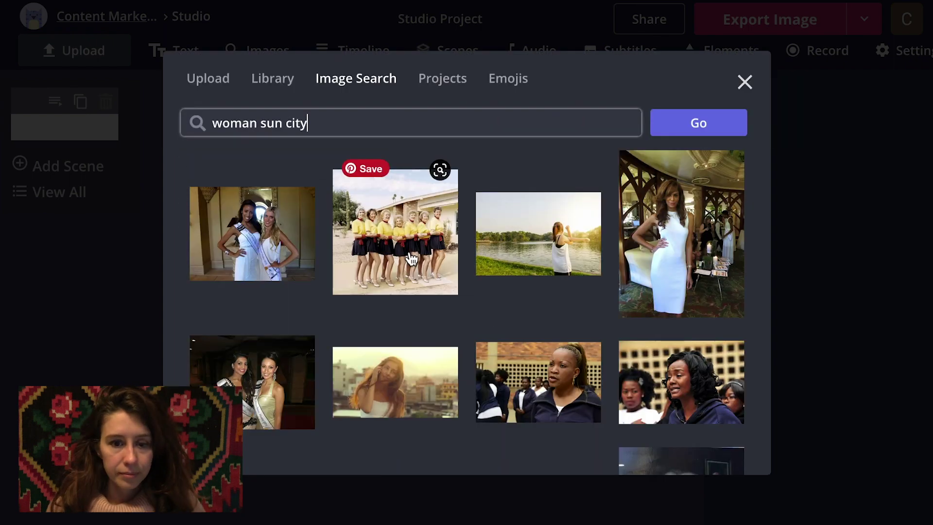
# - Replace the lake photo with a sunlit city photo of a woman from the 'woman sun city' results
pyautogui.click(539, 219)
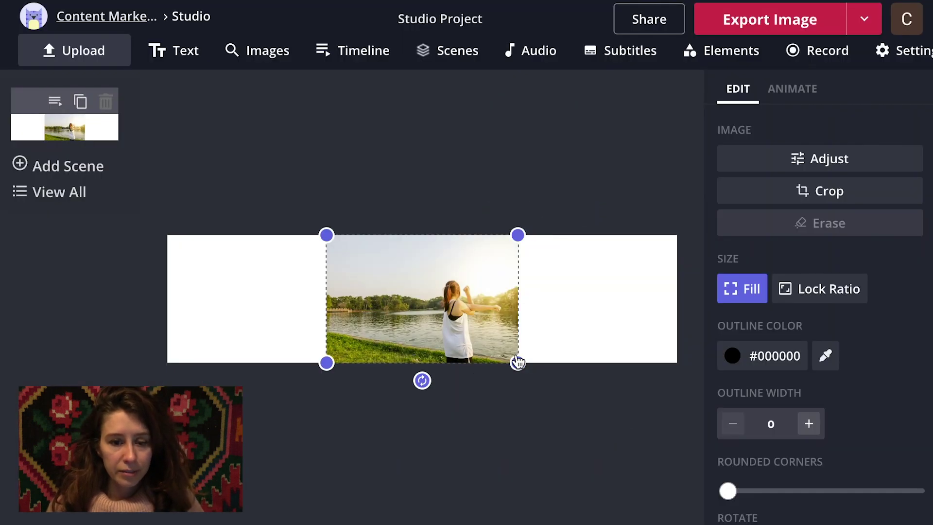
pyautogui.click(269, 57)
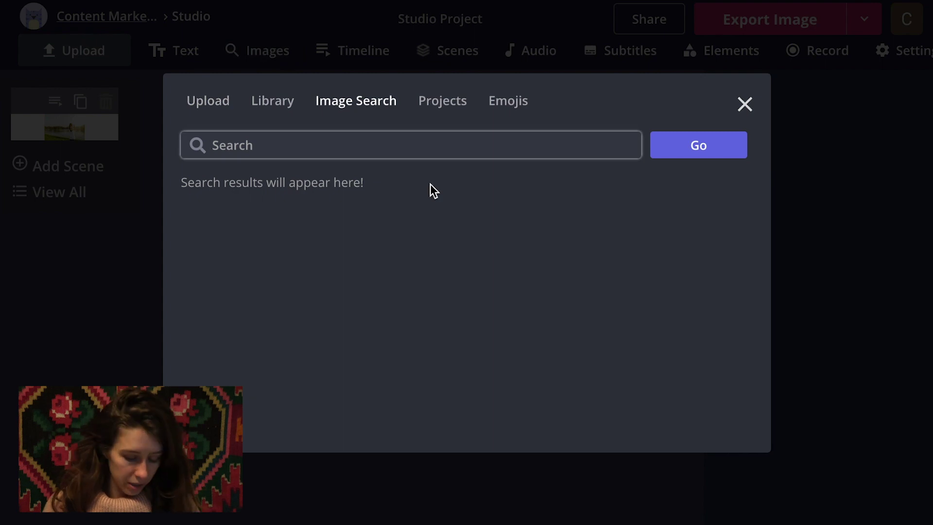
pyautogui.write('woma')
pyautogui.write('n sun city')
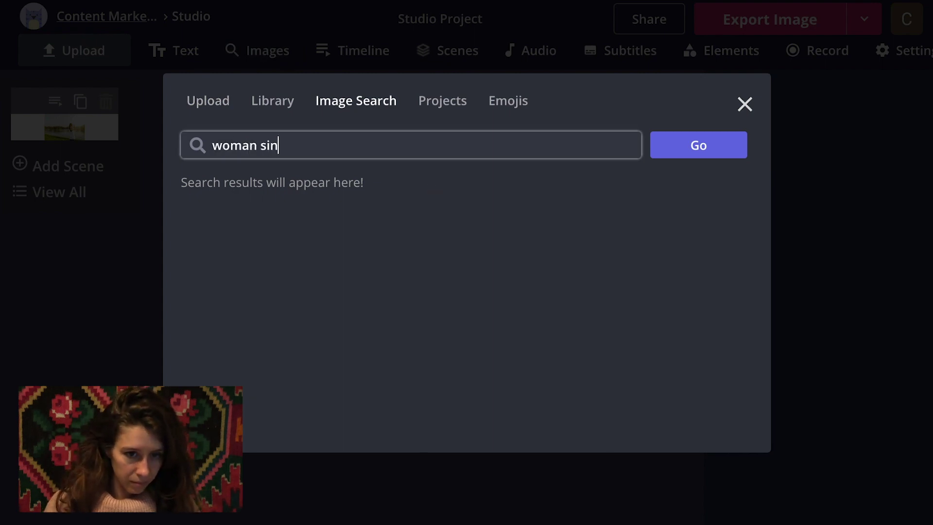
pyautogui.press('Return')
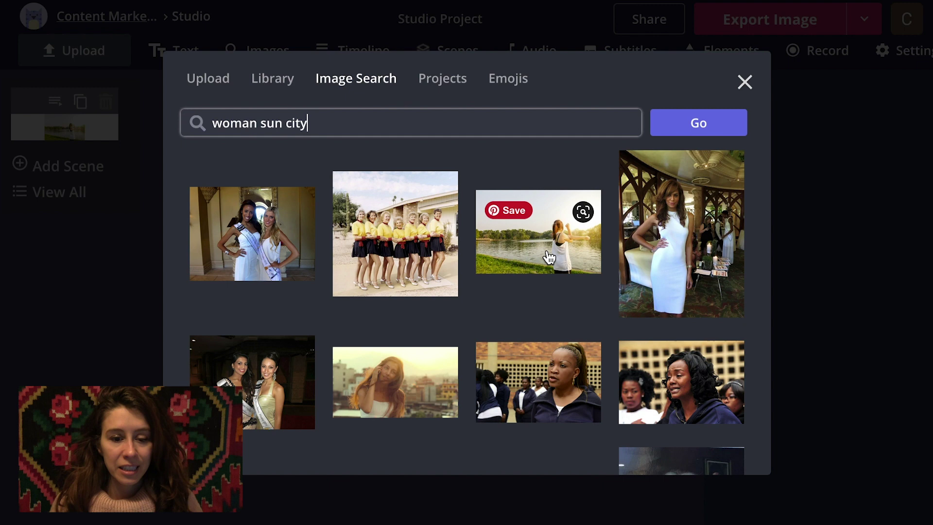
pyautogui.scroll(-5, 549, 257)
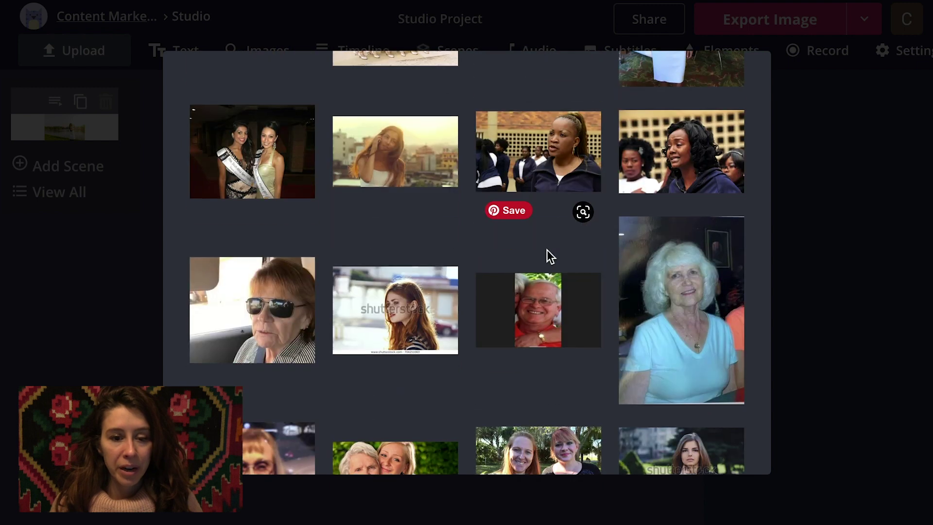
pyautogui.click(396, 175)
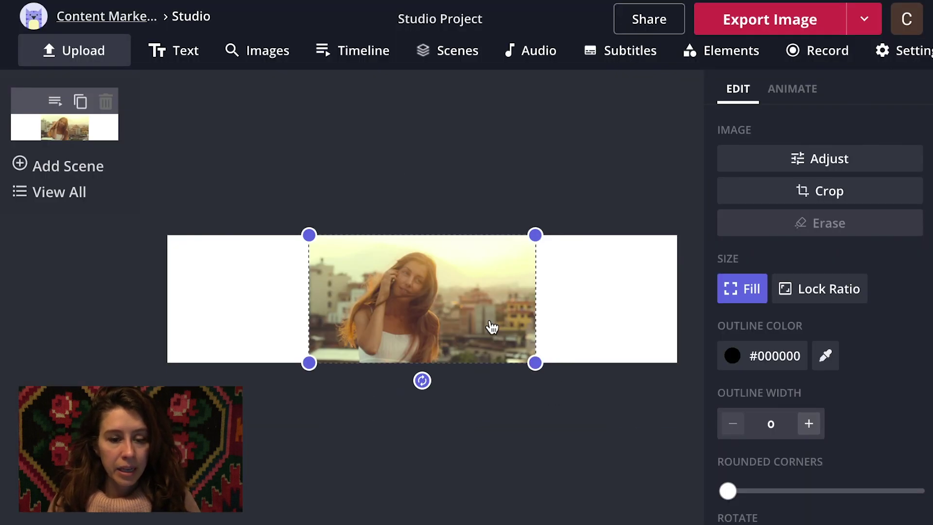
# - Stretch the woman photo until it covers the whole 1600 x 400 header
pyautogui.moveTo(309, 235); pyautogui.dragTo(15, 159)
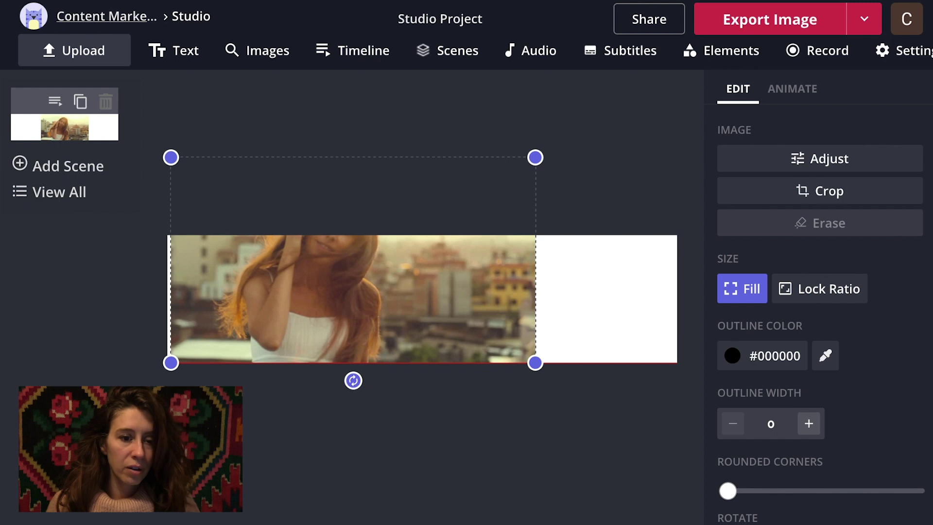
pyautogui.click(533, 363)
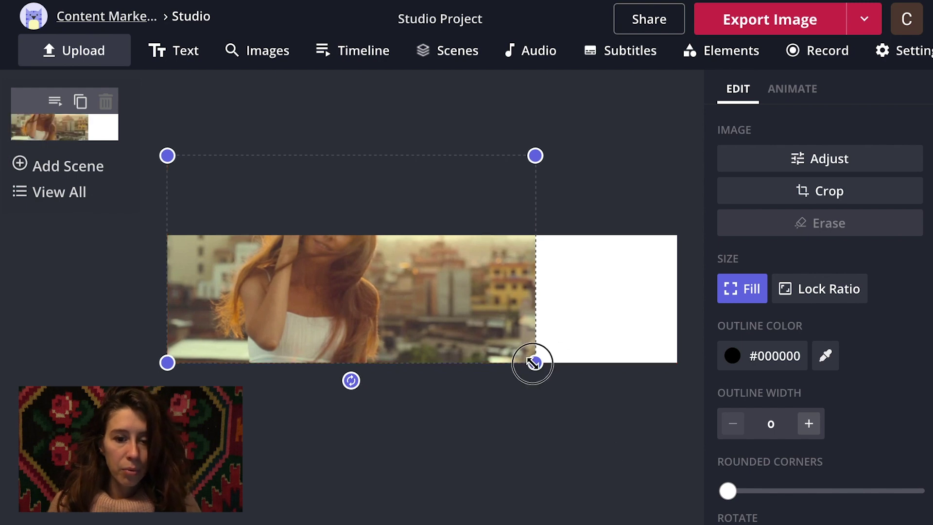
pyautogui.moveTo(533, 363); pyautogui.dragTo(708, 452)
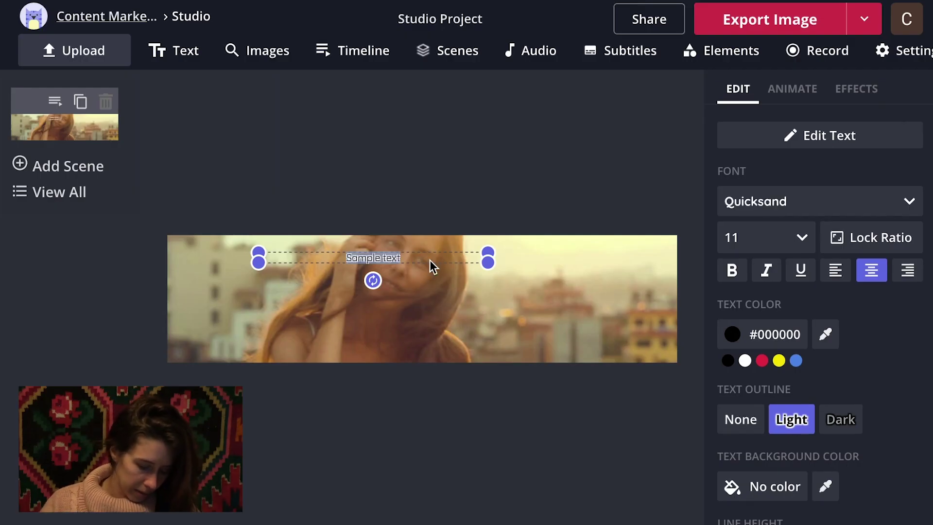
# - Change the caption to 'Talk to us' in white Montserrat 46 and move it lower right
pyautogui.write('Ta')
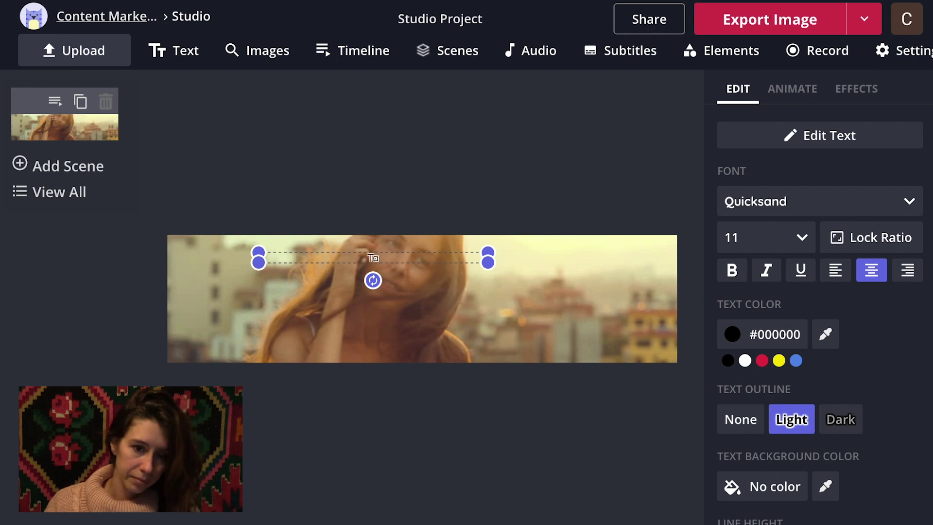
pyautogui.write('lk to us')
pyautogui.click(825, 215)
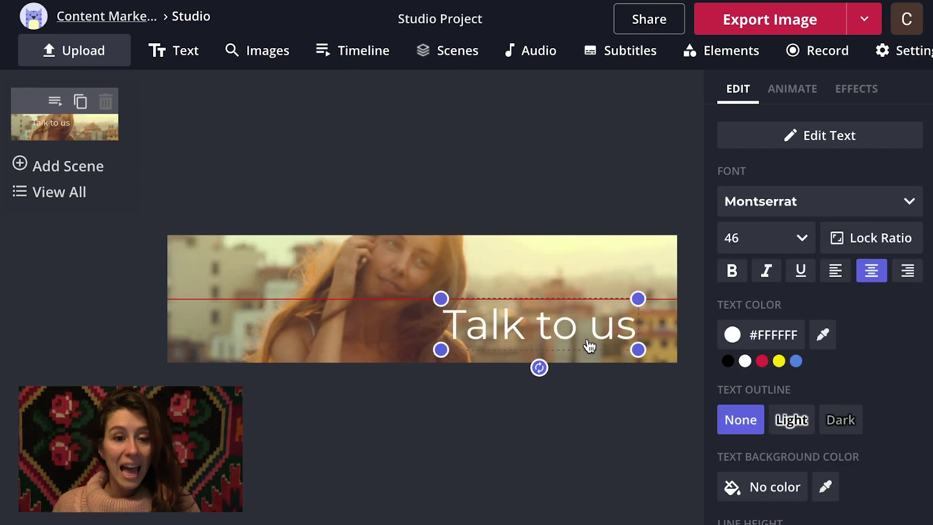
pyautogui.moveTo(589, 346); pyautogui.dragTo(589, 346)
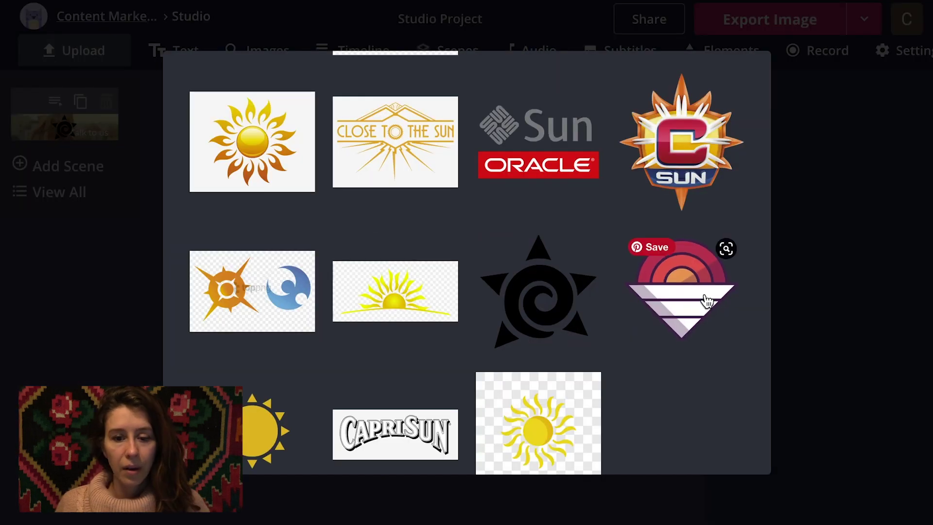
# - Add the red sun logo, shrink it, and position it in the banner's top-left corner
pyautogui.click(706, 301)
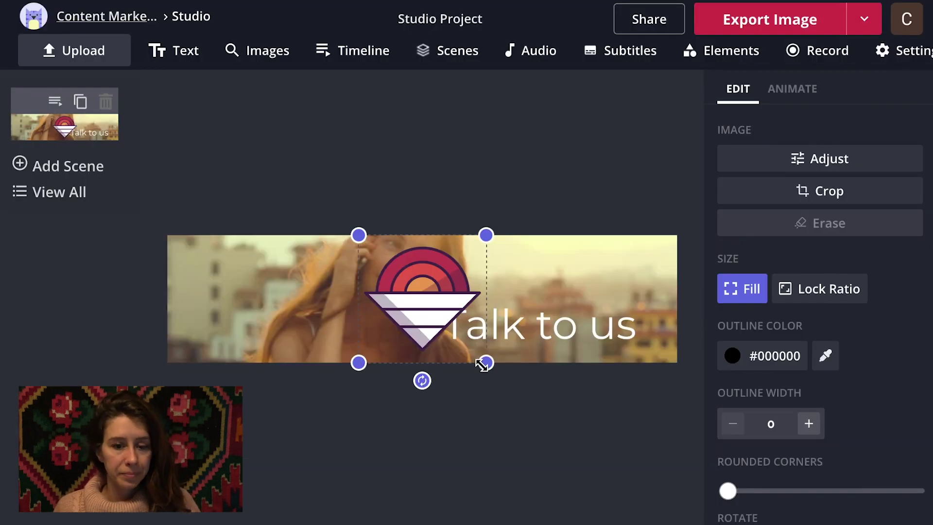
pyautogui.moveTo(484, 363); pyautogui.dragTo(409, 297)
pyautogui.moveTo(389, 268); pyautogui.dragTo(203, 276)
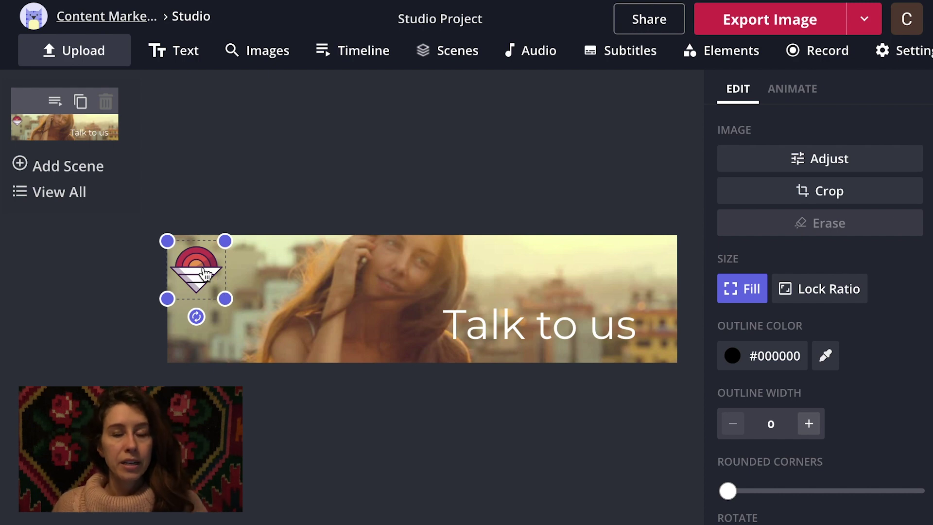
pyautogui.moveTo(205, 275); pyautogui.dragTo(232, 280)
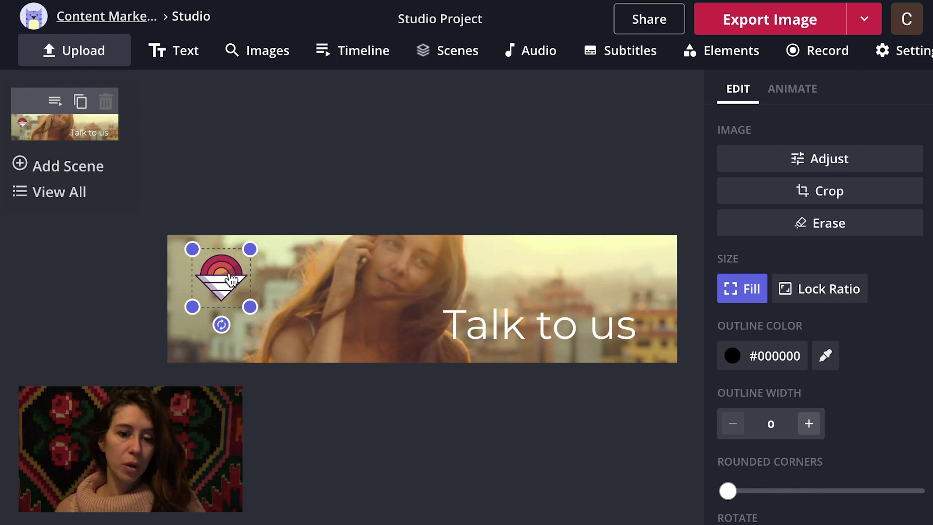
pyautogui.click(563, 330)
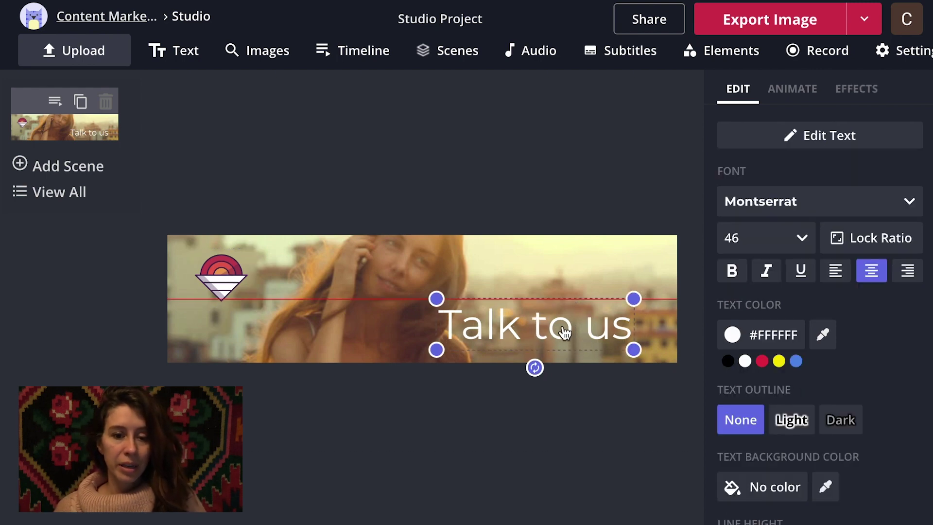
pyautogui.moveTo(564, 333); pyautogui.dragTo(564, 333)
pyautogui.click(596, 457)
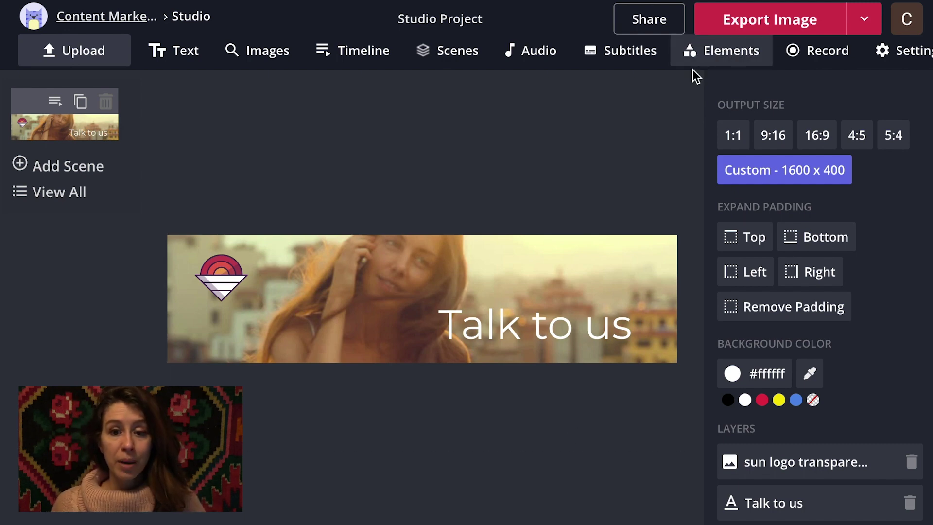
# - Add a black rectangle and stretch it over the entire banner
pyautogui.click(733, 59)
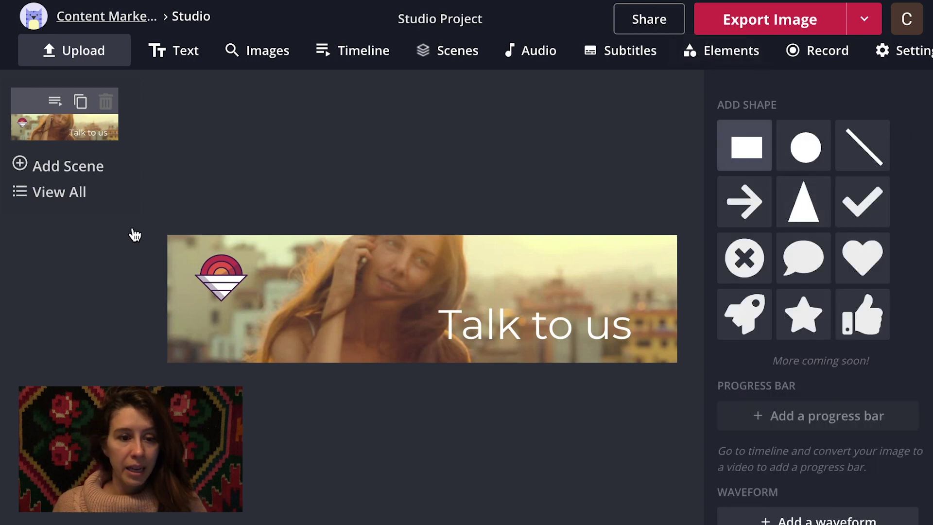
pyautogui.click(316, 272)
pyautogui.click(348, 298)
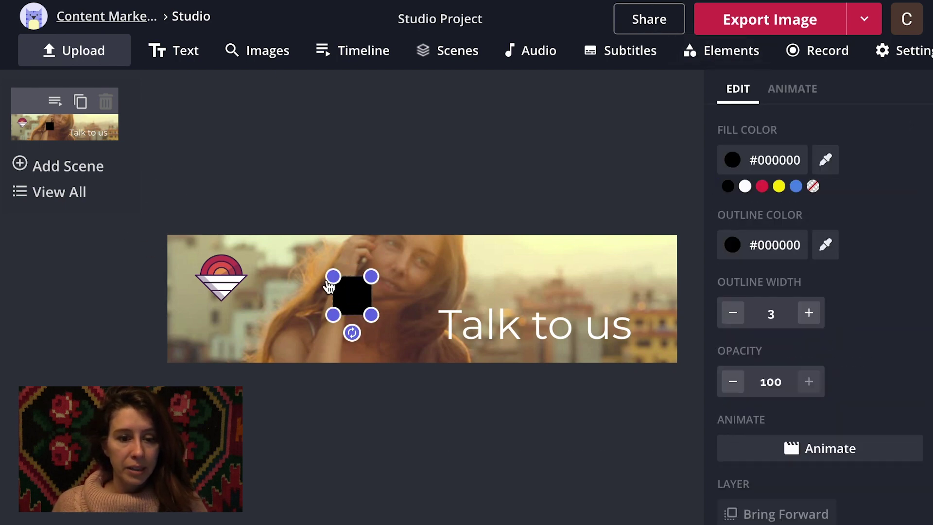
pyautogui.moveTo(329, 286); pyautogui.dragTo(134, 227)
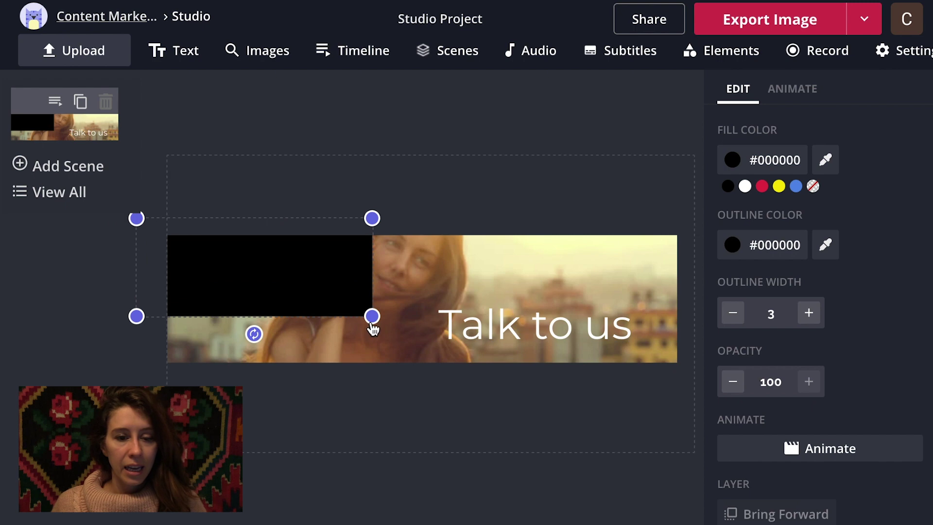
pyautogui.moveTo(372, 316); pyautogui.dragTo(695, 450)
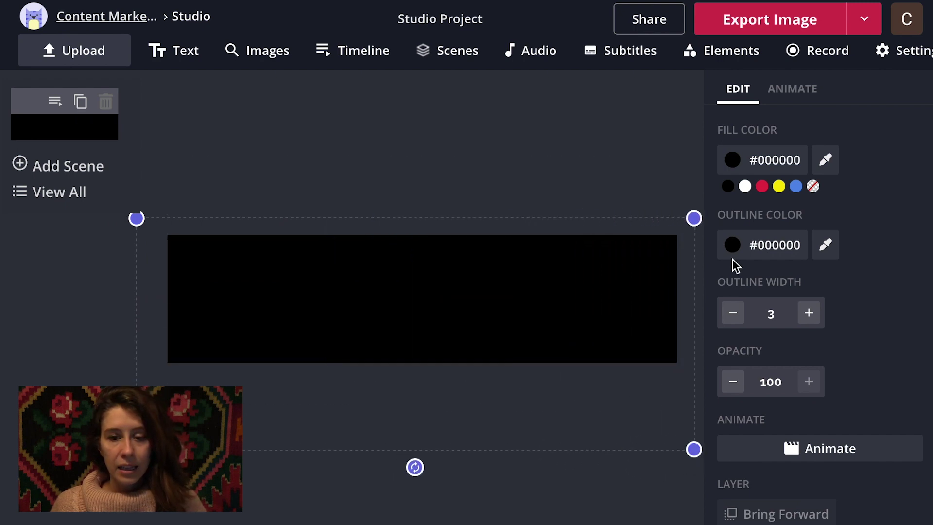
# - Fill the banner-covering rectangle with salmon
pyautogui.click(764, 168)
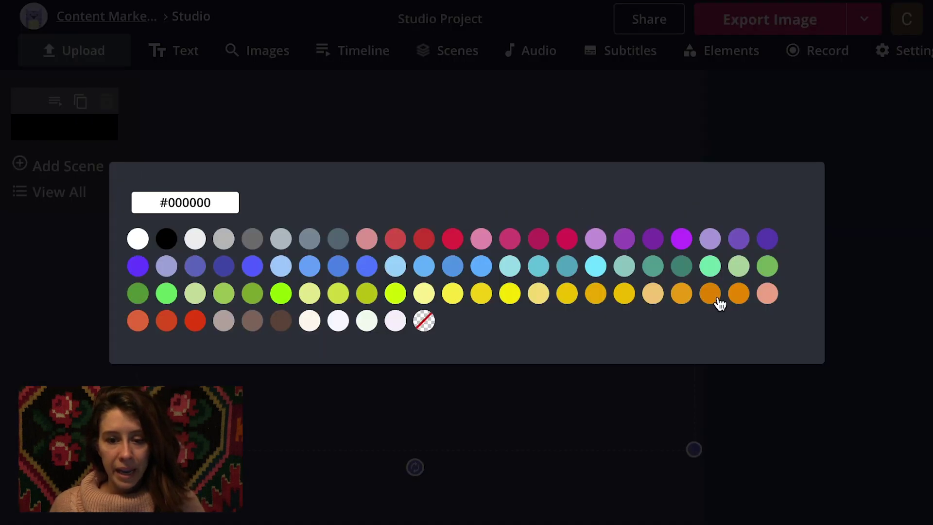
pyautogui.click(768, 293)
pyautogui.click(630, 144)
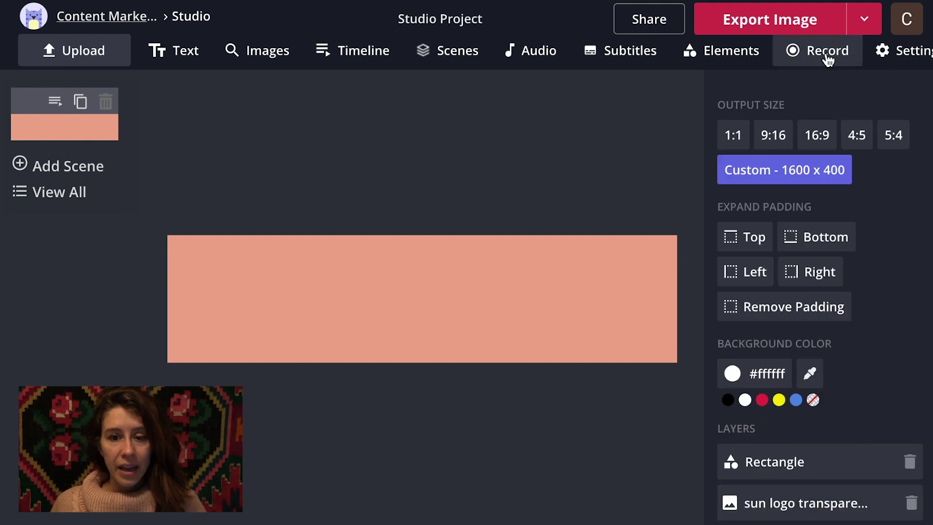
pyautogui.click(732, 58)
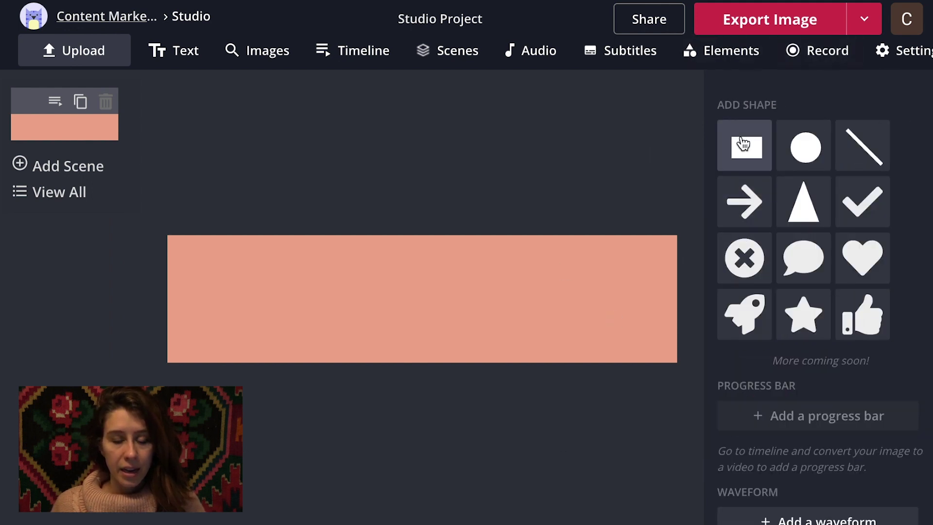
# - Add a rectangle tilted into a diagonal over the banner's right side, filled teal #00897B
pyautogui.click(712, 168)
pyautogui.moveTo(391, 347); pyautogui.dragTo(340, 358)
pyautogui.moveTo(385, 323); pyautogui.dragTo(452, 438)
pyautogui.moveTo(494, 378); pyautogui.dragTo(751, 275)
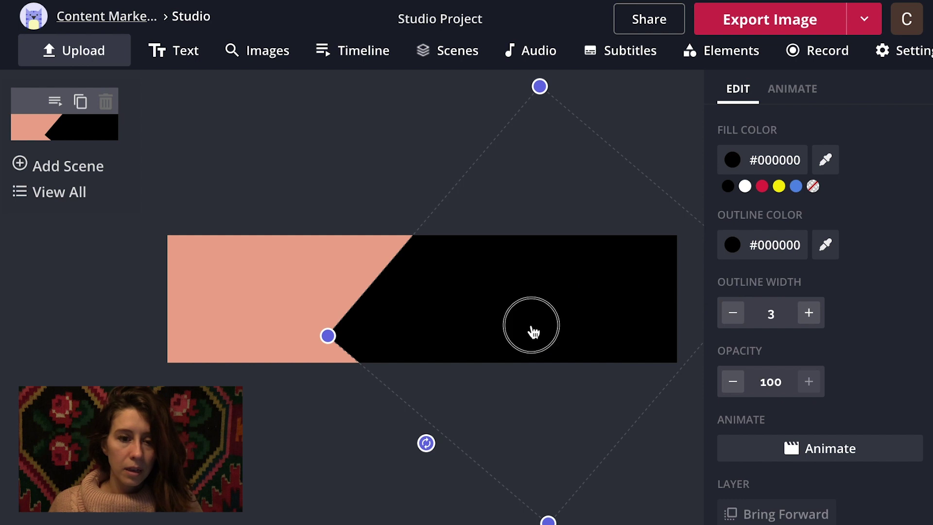
pyautogui.moveTo(531, 329); pyautogui.dragTo(473, 358)
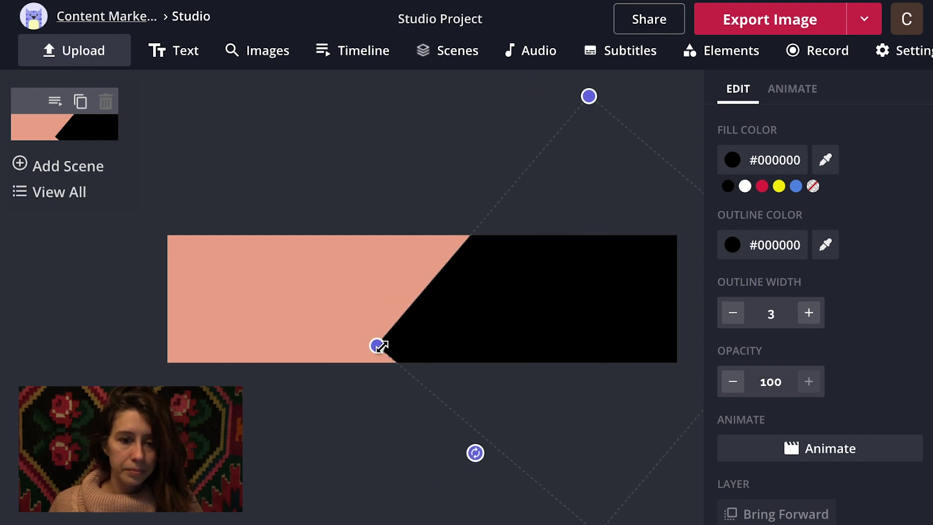
pyautogui.moveTo(380, 345); pyautogui.dragTo(327, 379)
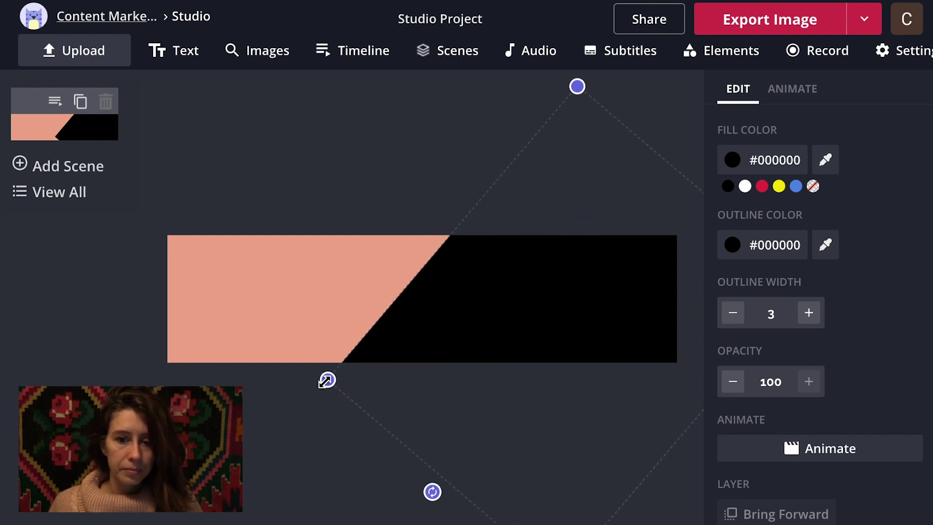
pyautogui.click(781, 173)
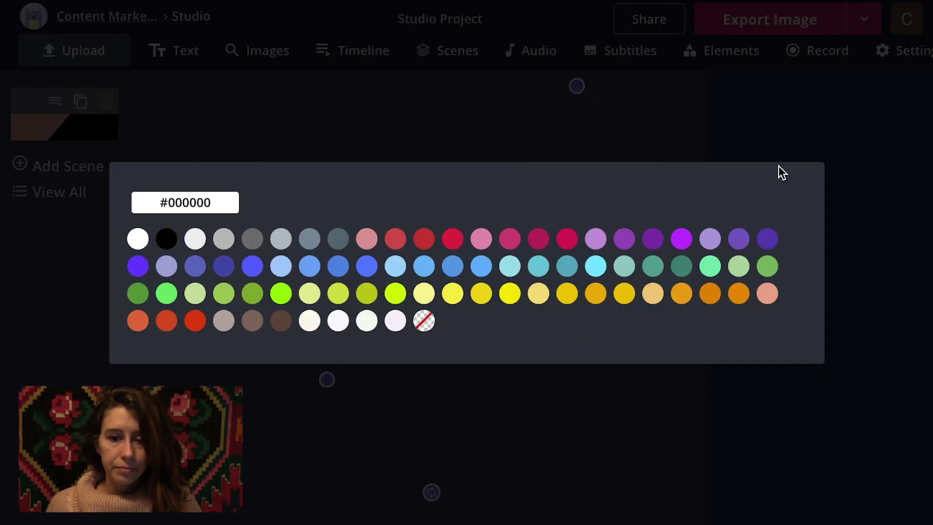
pyautogui.click(681, 269)
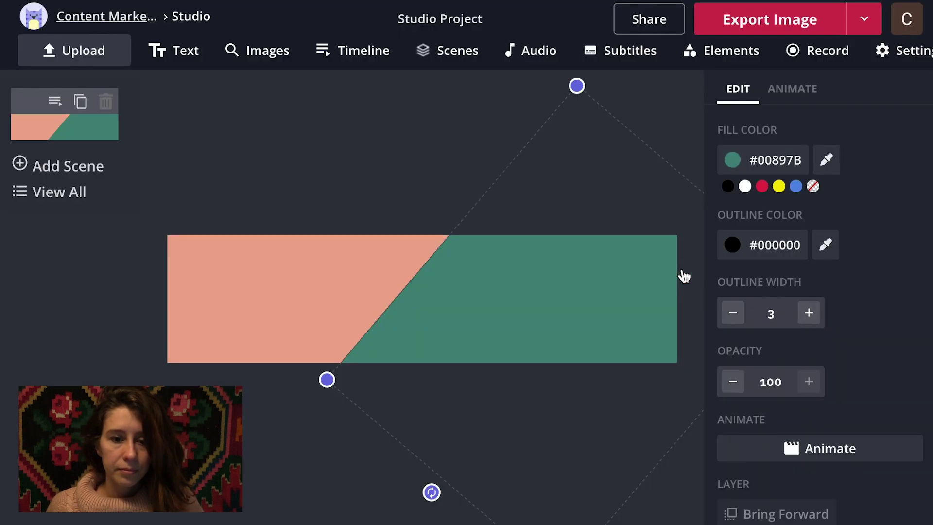
# - Add a size-56 text box reading 'We're Listening'
pyautogui.click(185, 57)
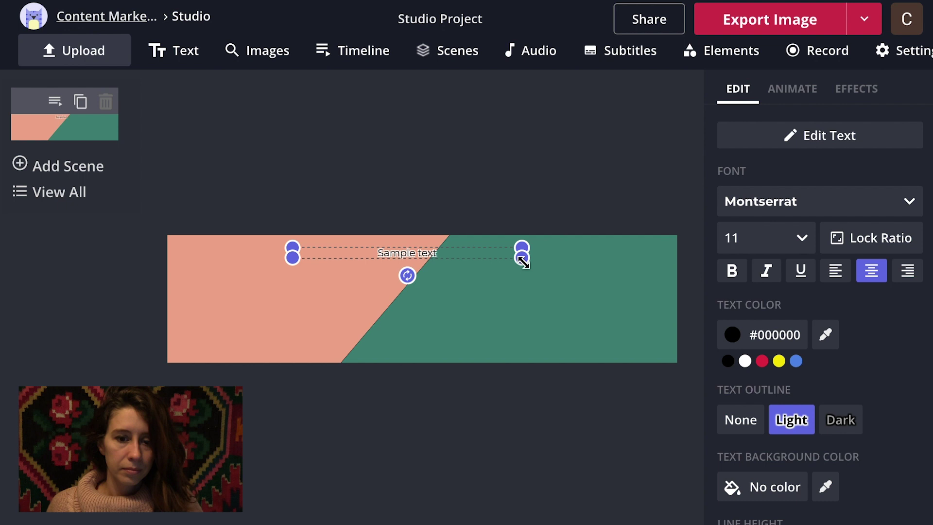
pyautogui.moveTo(523, 260); pyautogui.dragTo(598, 323)
pyautogui.doubleClick(514, 311)
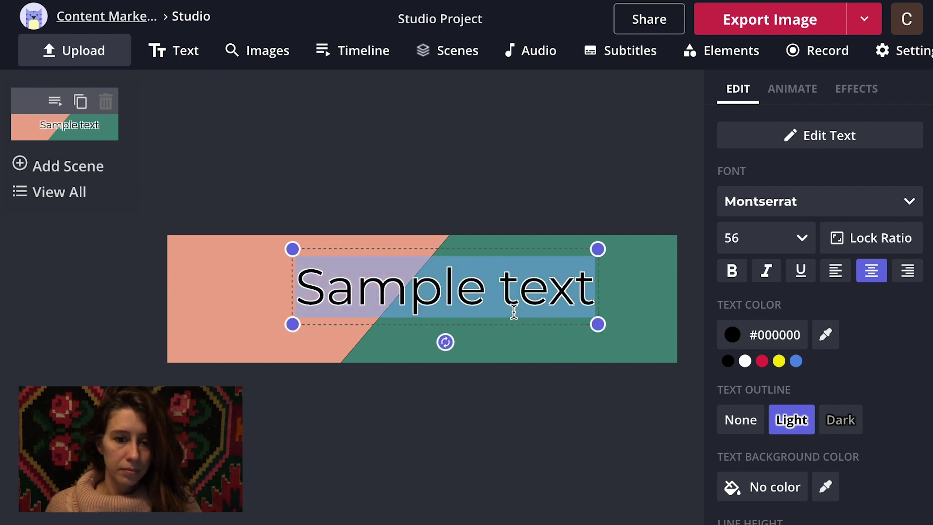
pyautogui.write("We're")
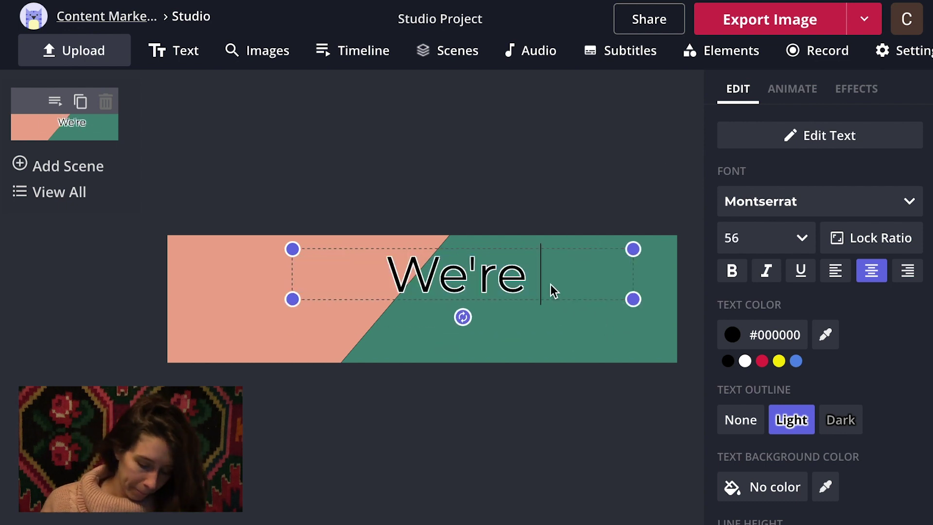
pyautogui.write(' Listening')
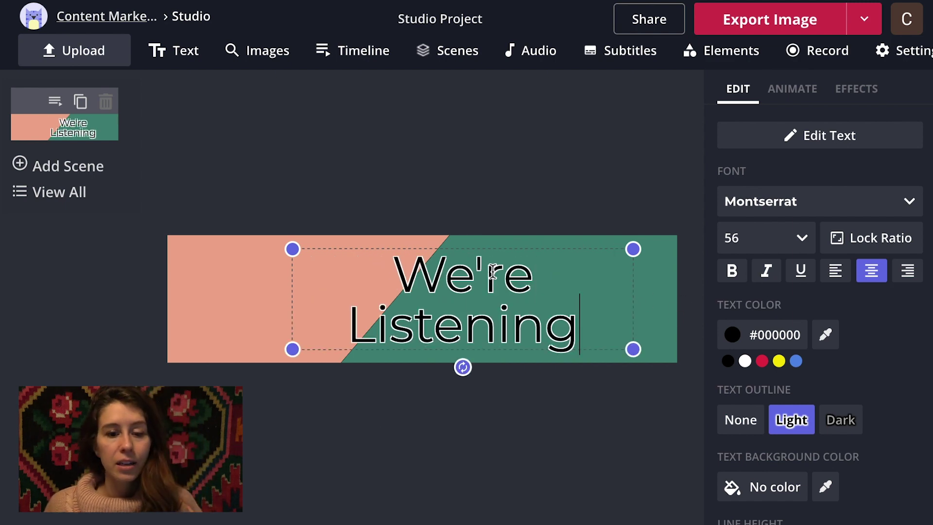
# - Make the 'We're Listening' text white with no outline and centre it on the banner
pyautogui.click(505, 173)
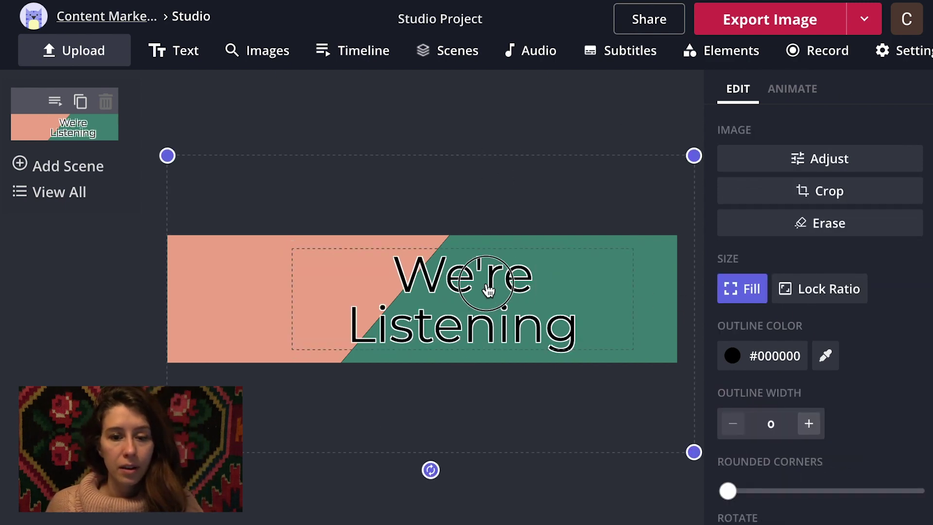
pyautogui.click(489, 290)
pyautogui.click(745, 360)
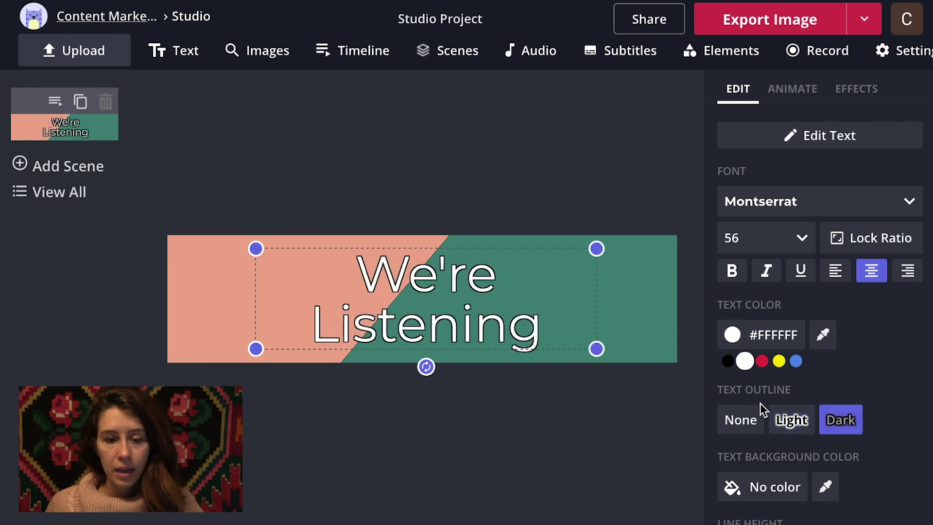
pyautogui.click(741, 419)
pyautogui.moveTo(444, 328); pyautogui.dragTo(438, 324)
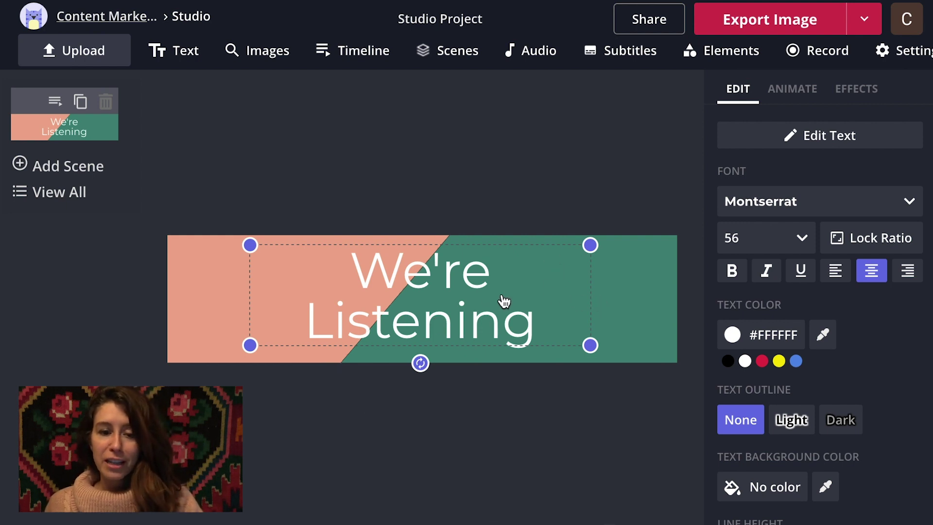
pyautogui.doubleClick(475, 328)
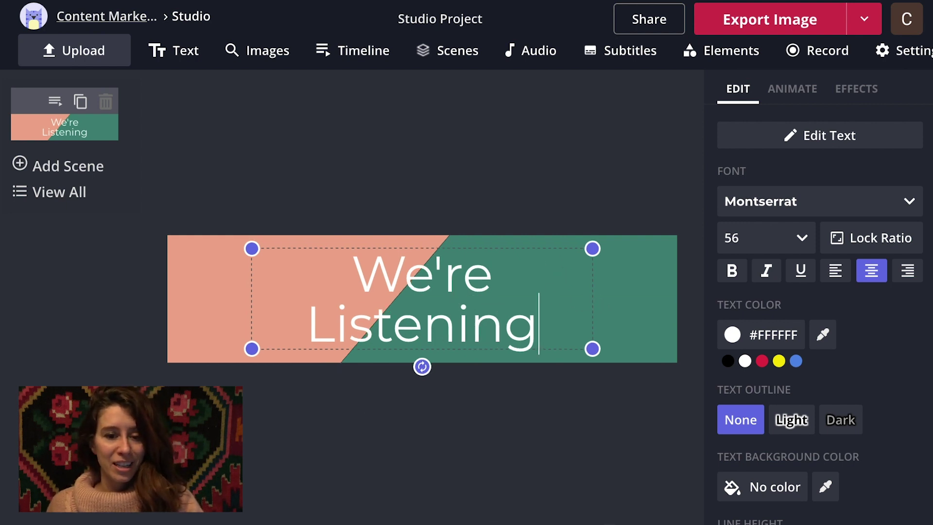
pyautogui.click(520, 482)
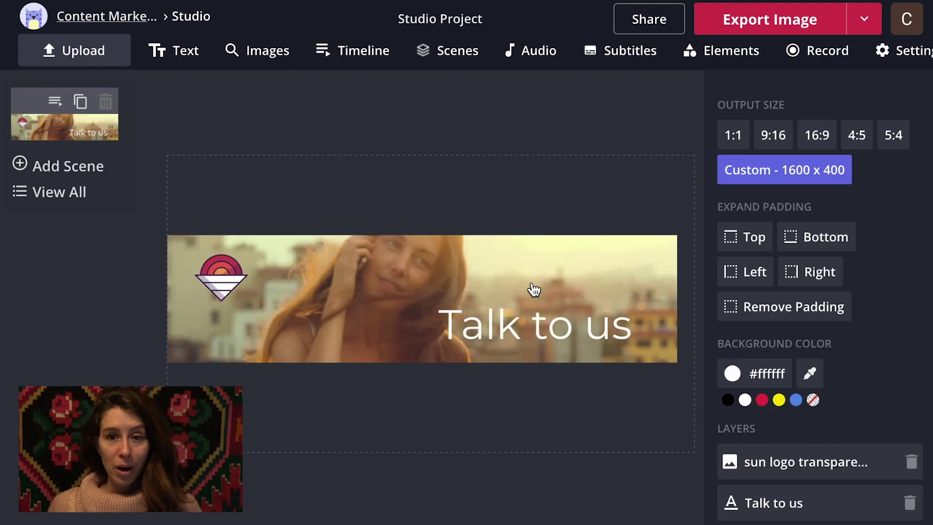
# - Export the banner and download it as Studio_Project.jpeg
pyautogui.click(784, 22)
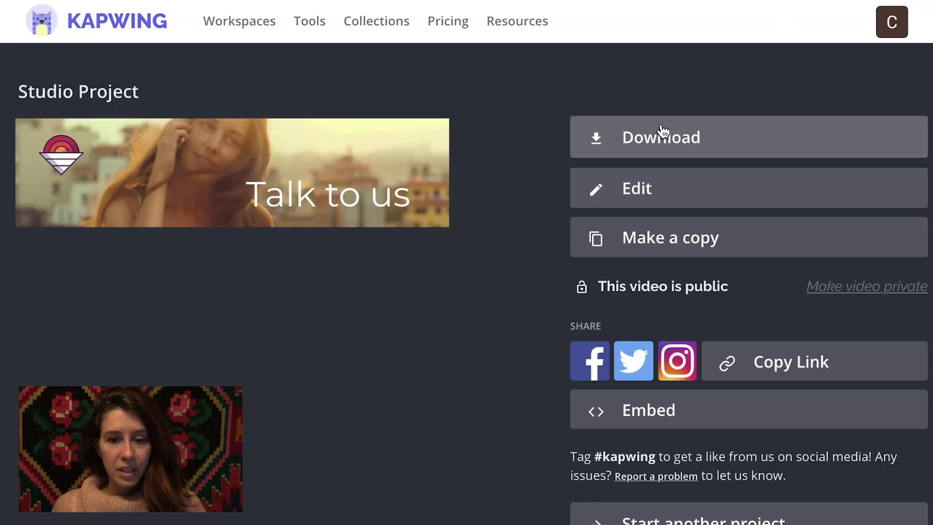
pyautogui.click(663, 140)
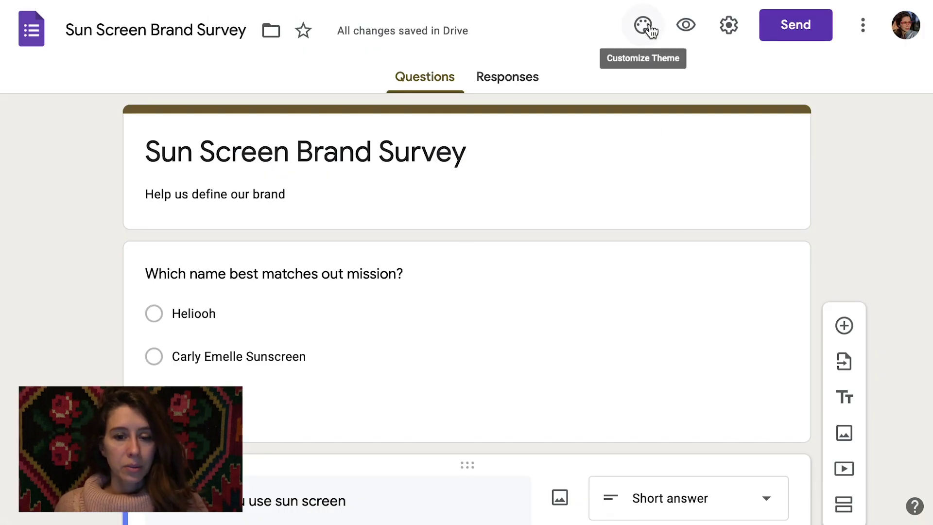
# - Upload the Talk to us banner as the form header and choose the red #e54655 theme
pyautogui.click(646, 25)
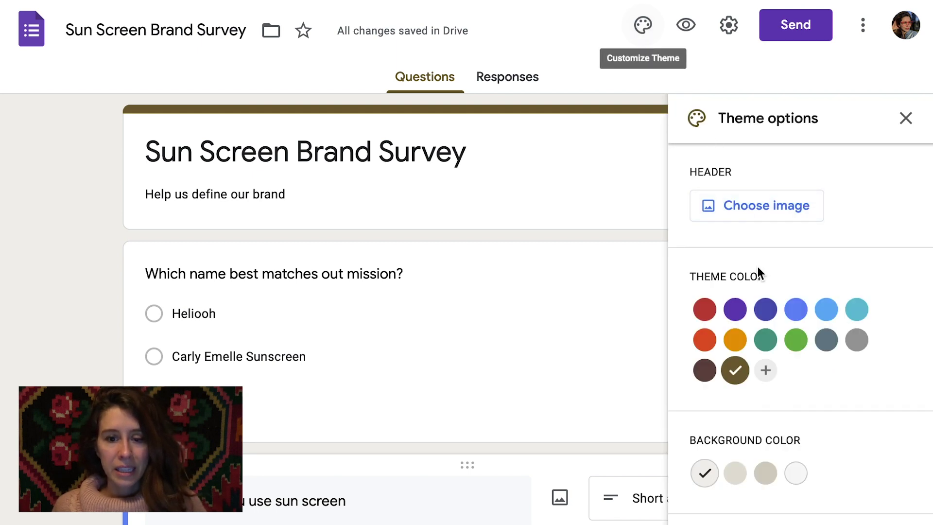
pyautogui.click(739, 200)
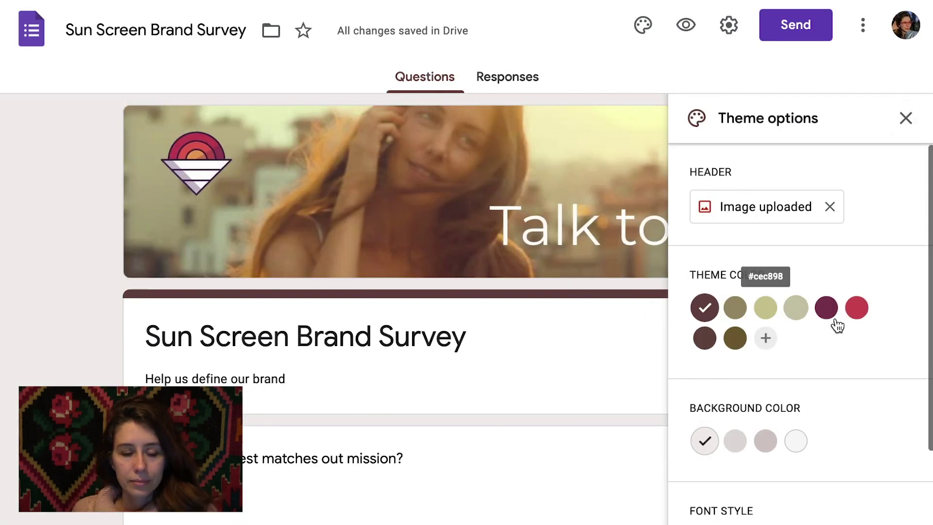
pyautogui.click(854, 317)
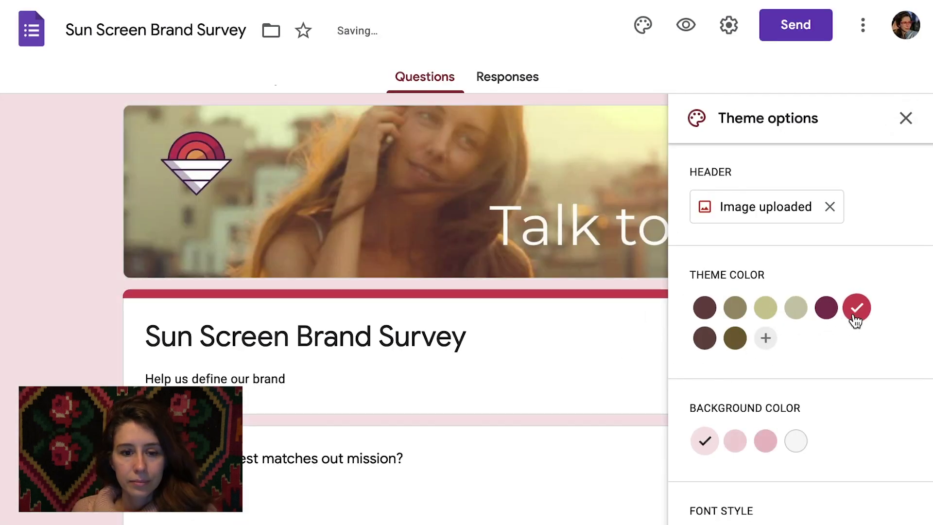
pyautogui.click(766, 309)
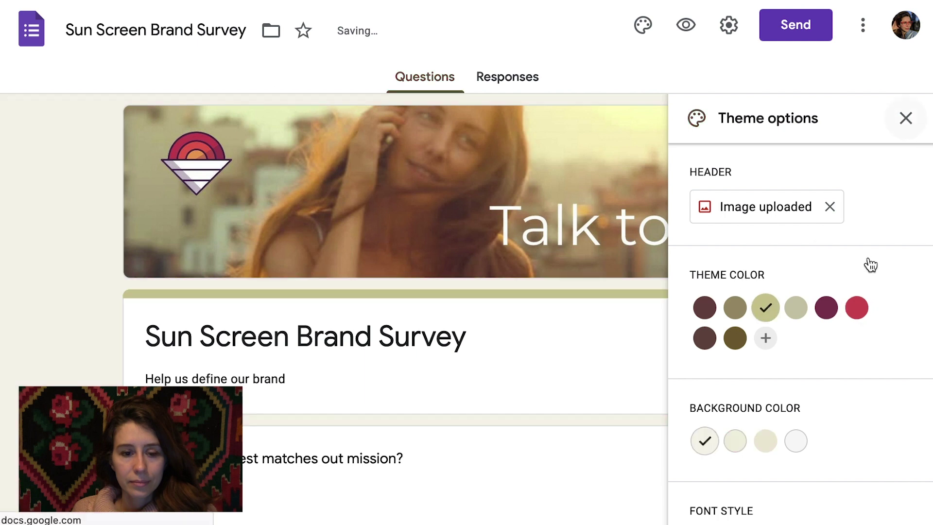
pyautogui.click(830, 317)
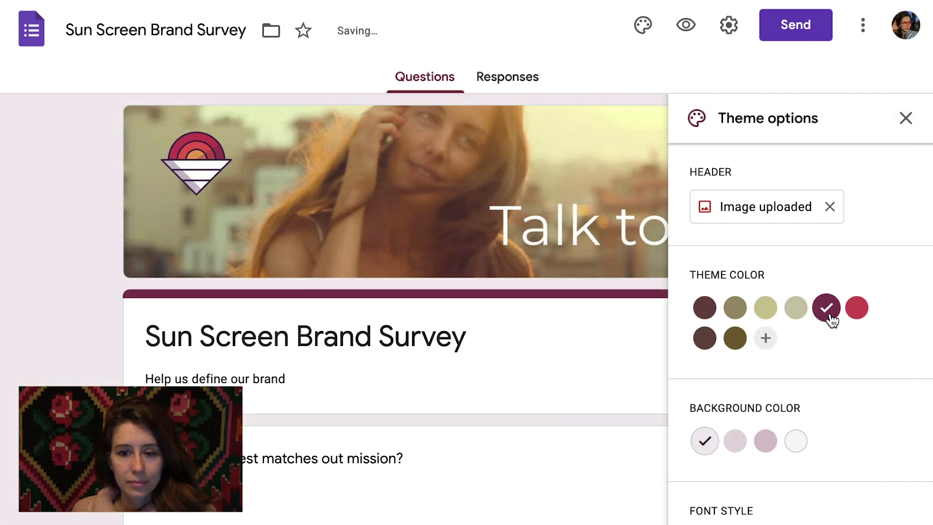
pyautogui.click(857, 314)
pyautogui.click(906, 119)
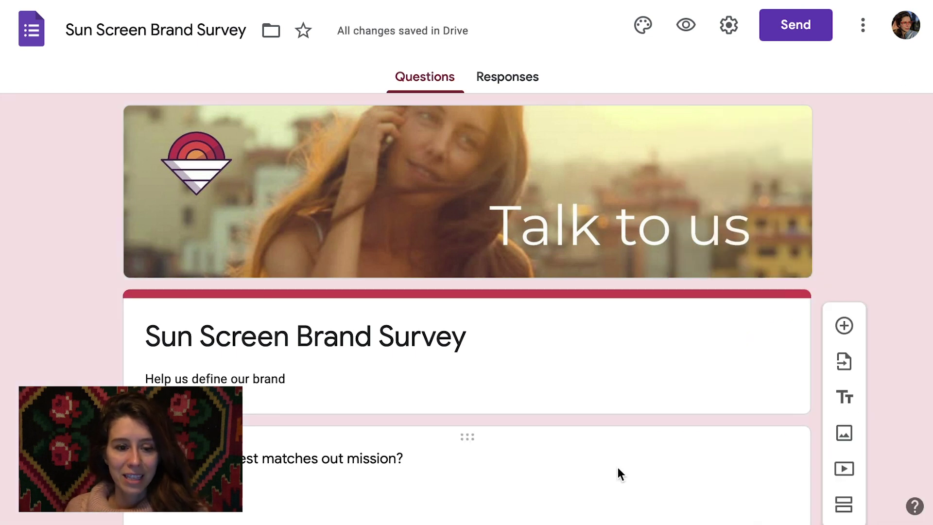
pyautogui.click(684, 26)
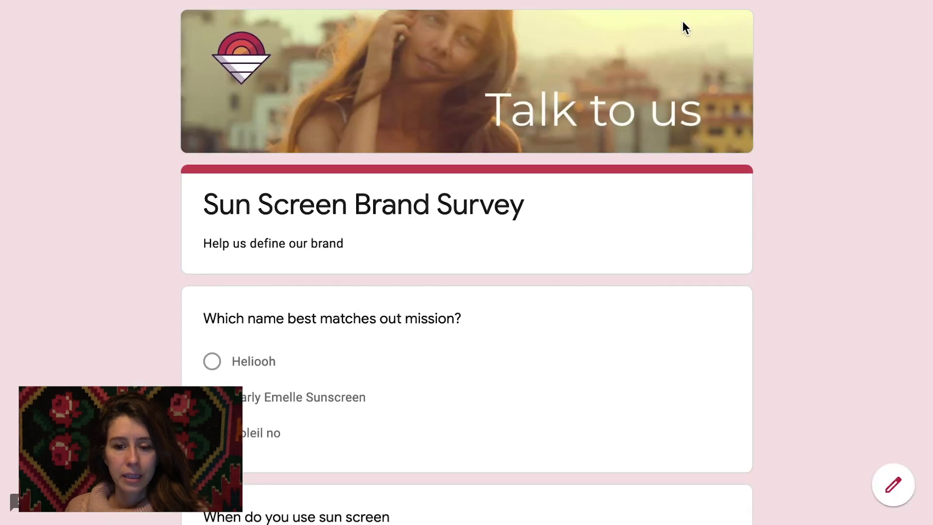